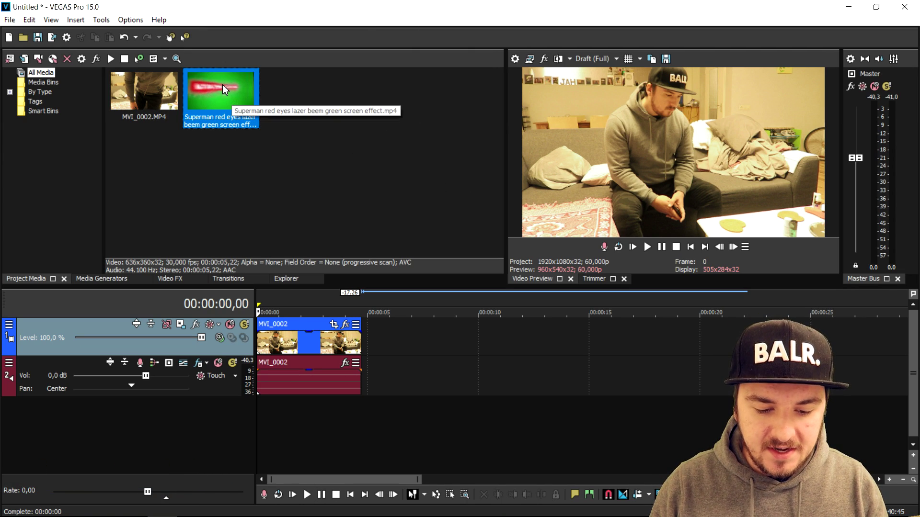
- Add the green-screen laser clip to the timeline beside the living-room footage
left_click_drag(436, 357, 434, 346)
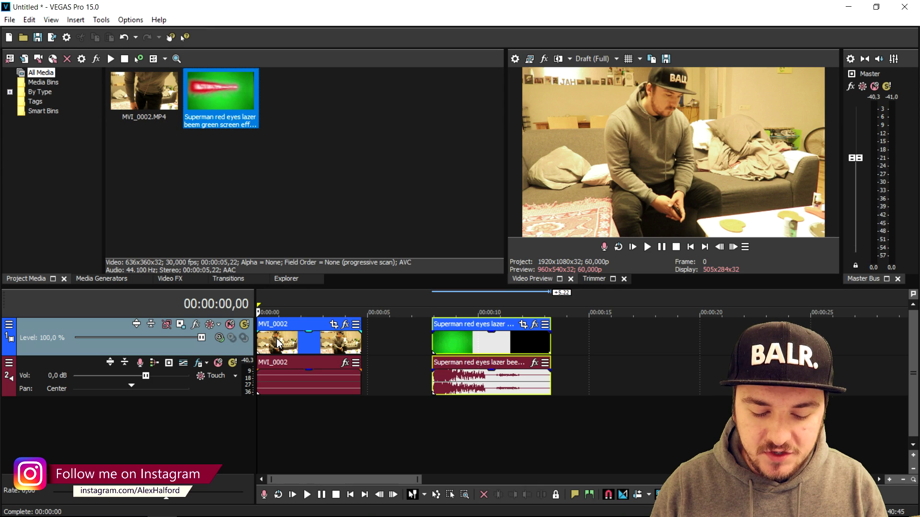
left_click(278, 343)
scroll(413, 352, "up", 2)
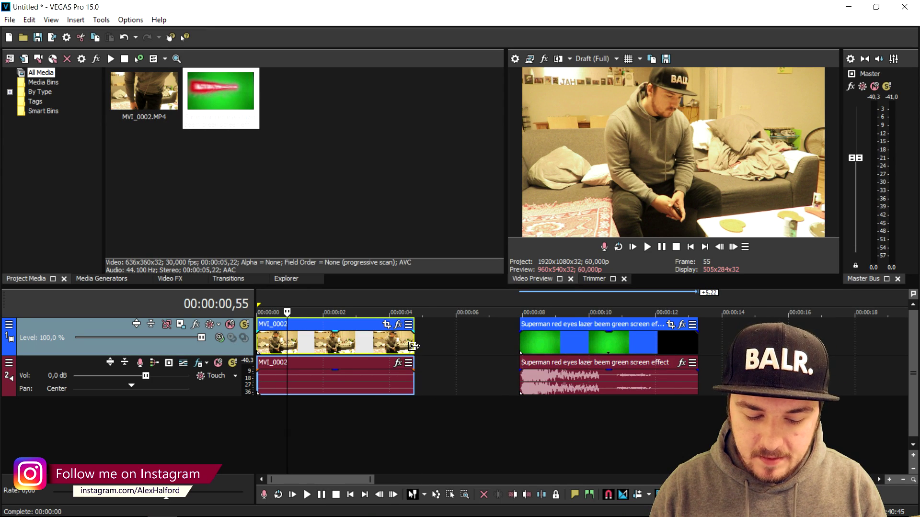
key("c")
key("Escape")
left_click(409, 302)
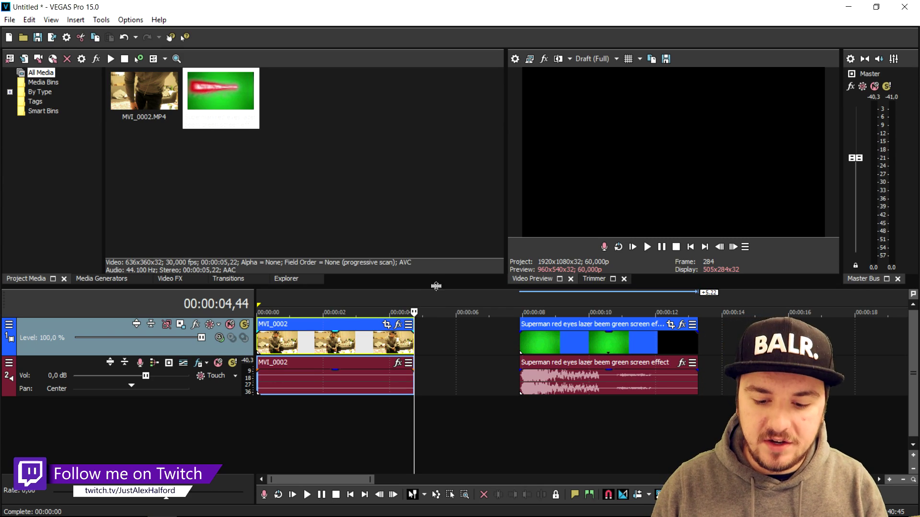
- Move the laser video onto a new top track and its audio onto its own track
mouse_move(609, 380)
left_click(564, 377)
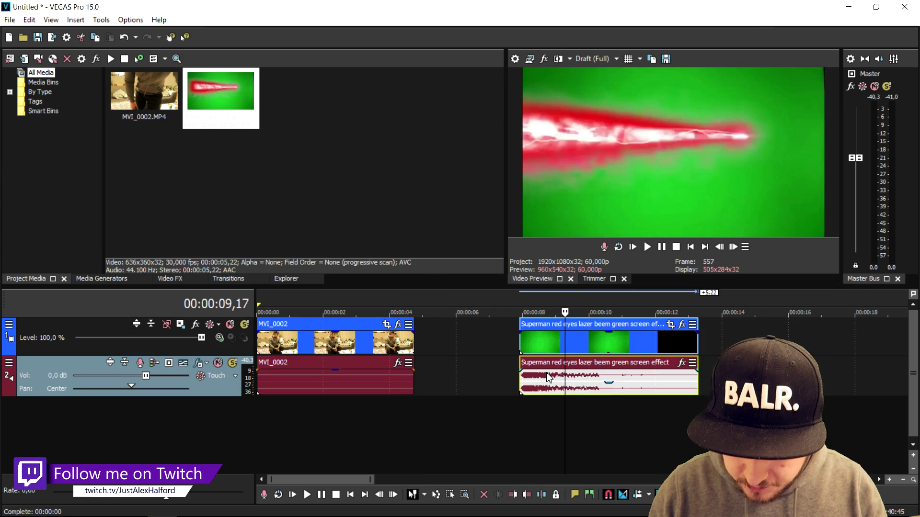
right_click(476, 339)
left_click(529, 220)
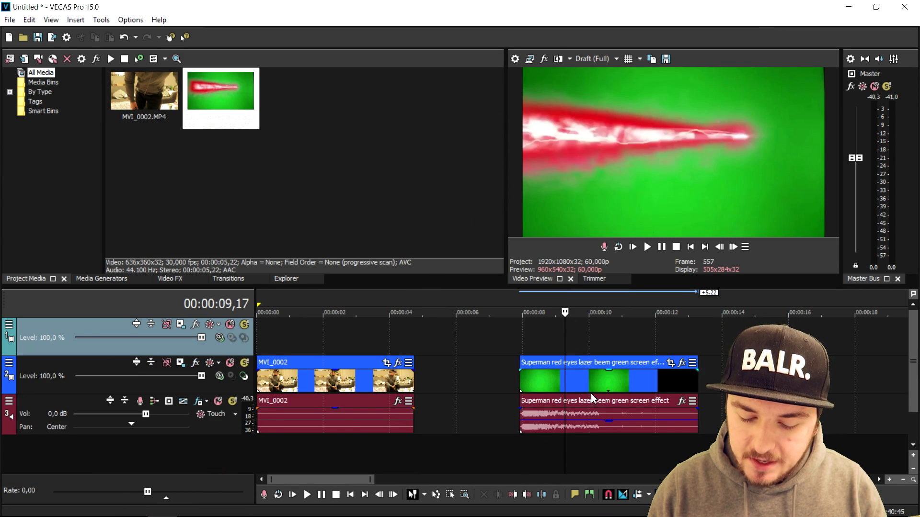
mouse_move(591, 383)
left_mouse_down()
mouse_move(590, 344)
mouse_move(542, 344)
left_mouse_up()
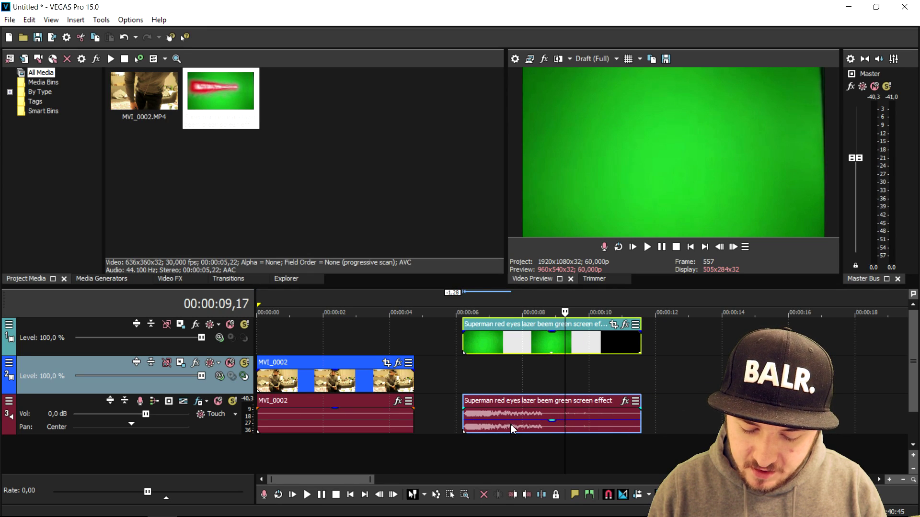
left_click_drag(510, 425, 516, 453)
scroll(495, 346, "down", 1)
scroll(495, 346, "up", 1)
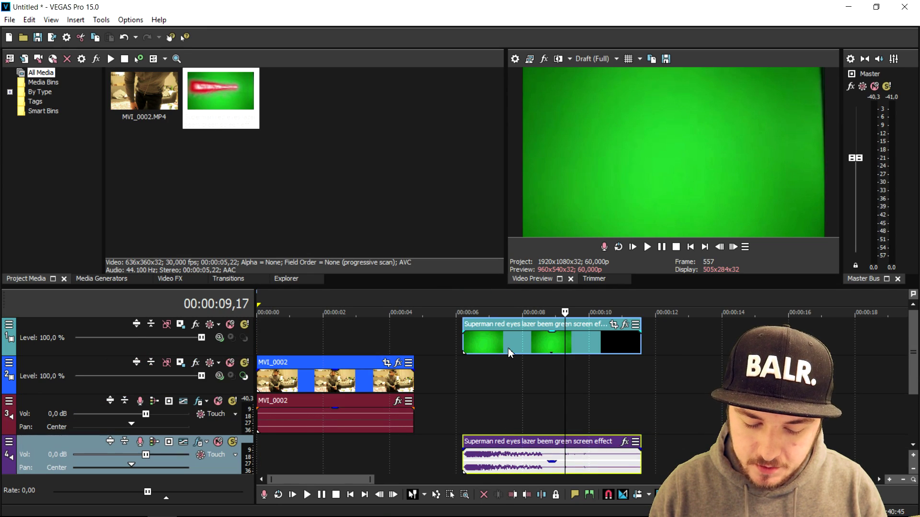
left_click_drag(508, 349, 278, 324)
left_click(313, 342)
scroll(313, 342, "up", 2)
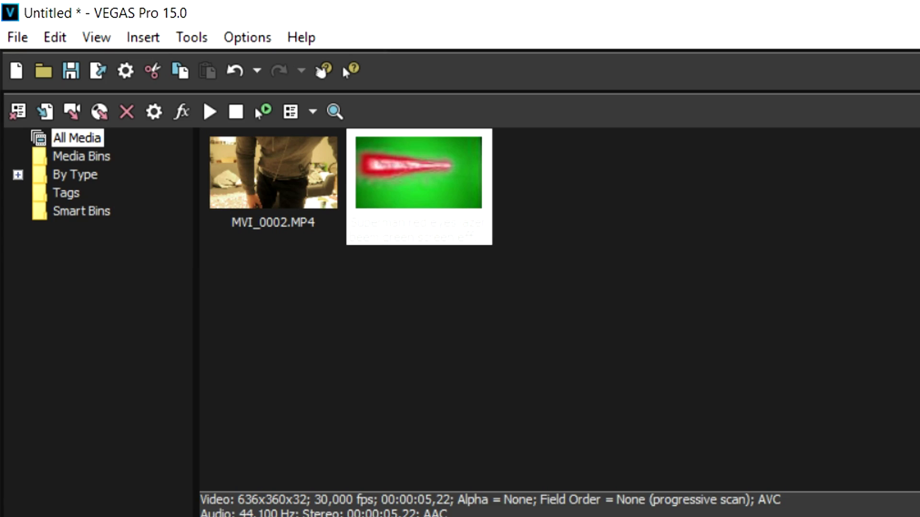
- Apply the Chroma Keyer effect from Video FX to the laser event
key("alt+8")
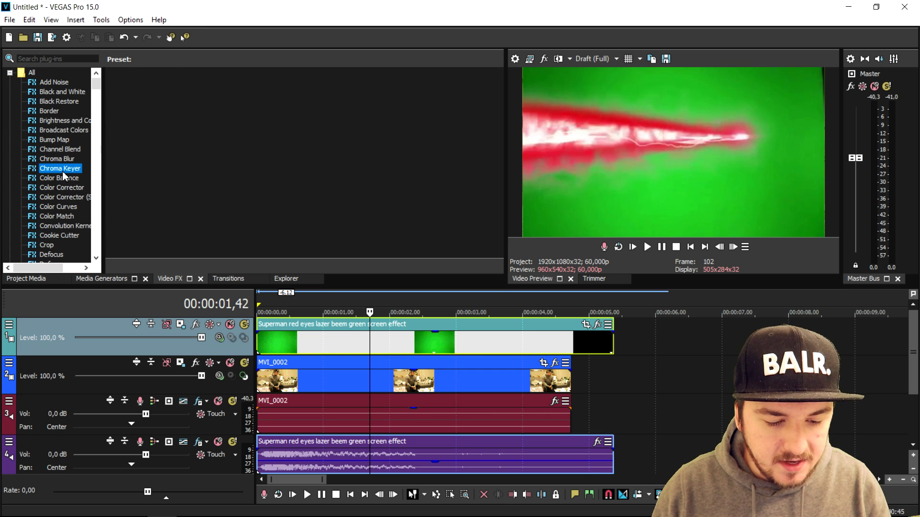
left_click(62, 170)
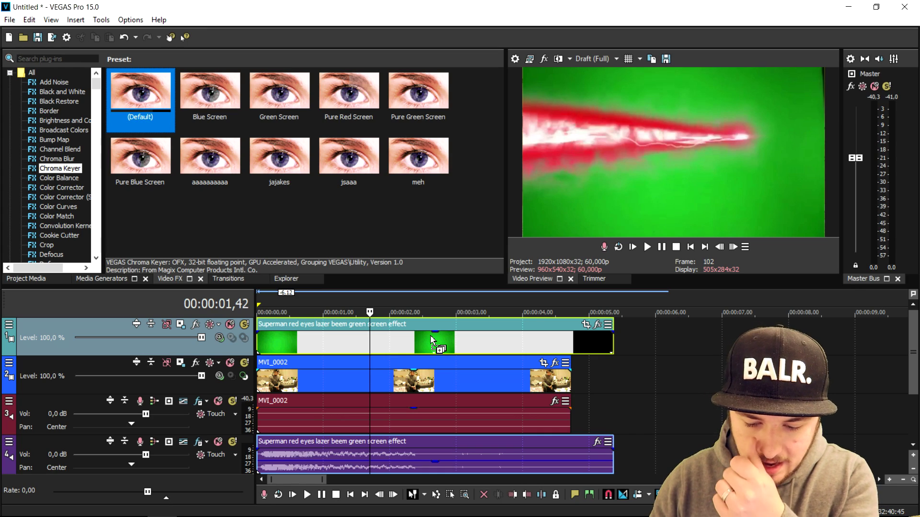
left_click_drag(432, 379, 435, 342)
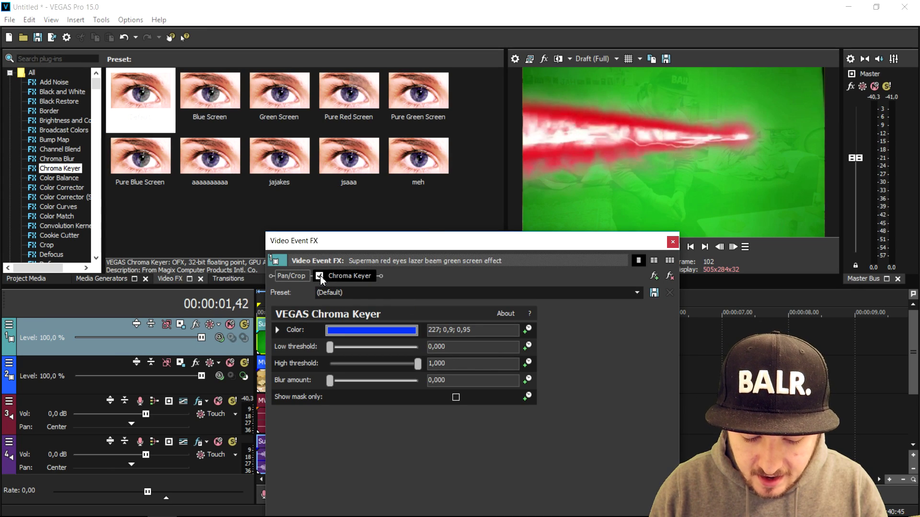
- Set the key colour to the green background and raise the Low threshold
left_click(320, 276)
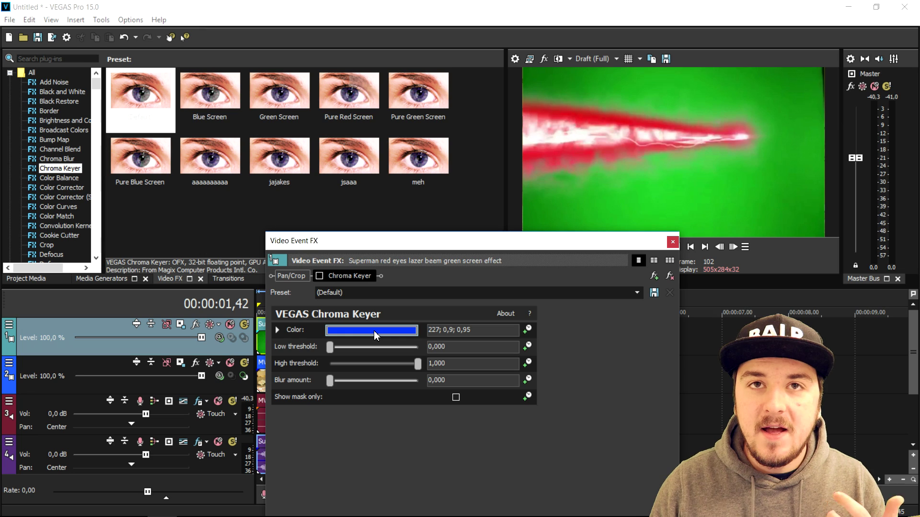
left_click(375, 332)
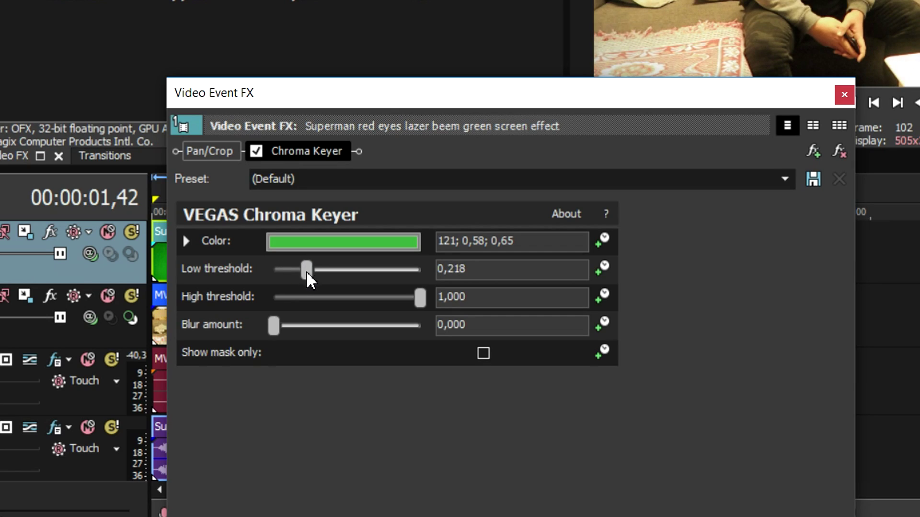
left_click_drag(322, 281, 321, 281)
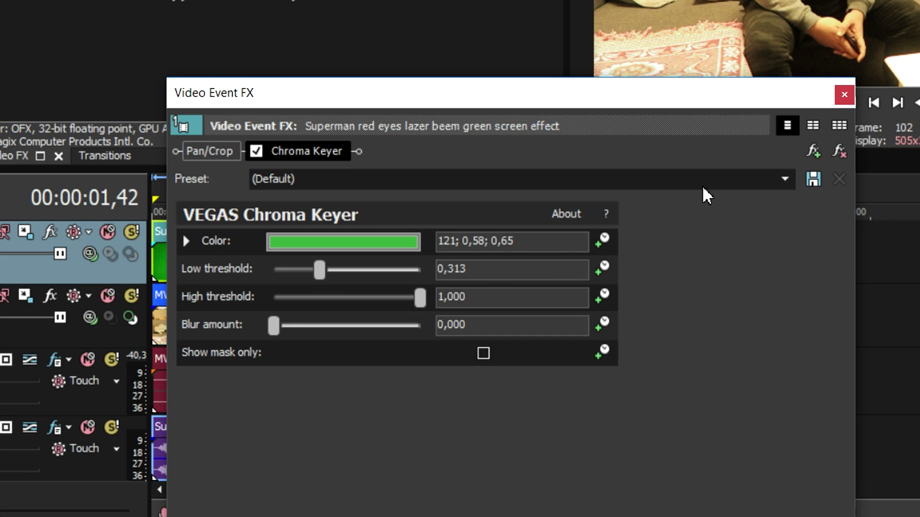
left_click(840, 108)
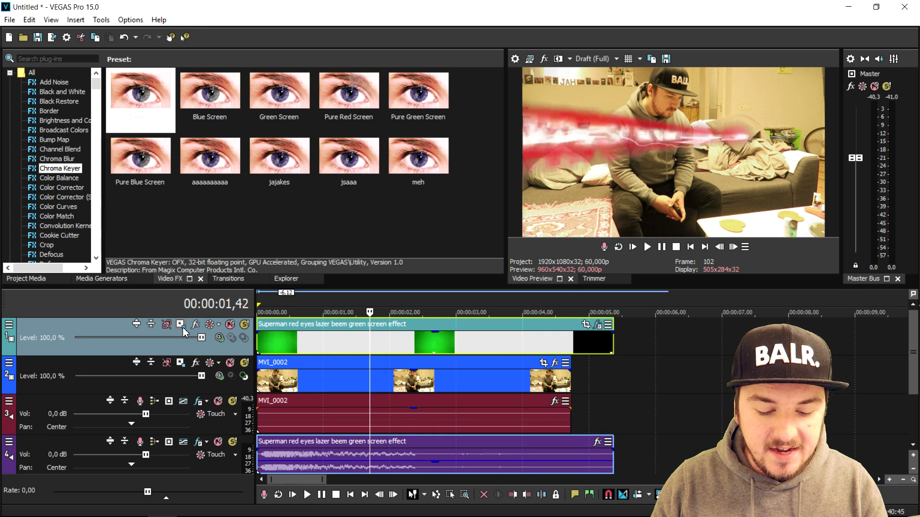
- Rotate the laser track to about -118° in Track Motion and position the beam at the eye
left_click(183, 327)
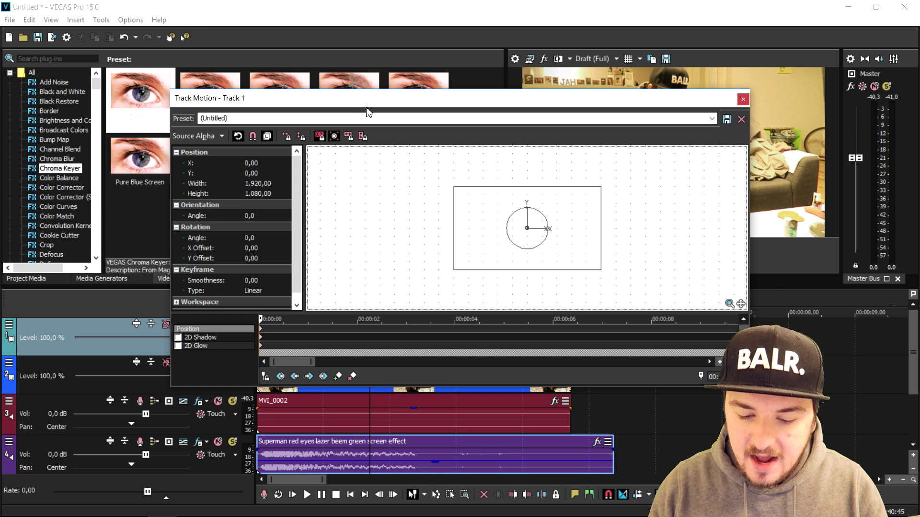
left_click_drag(387, 110, 386, 271)
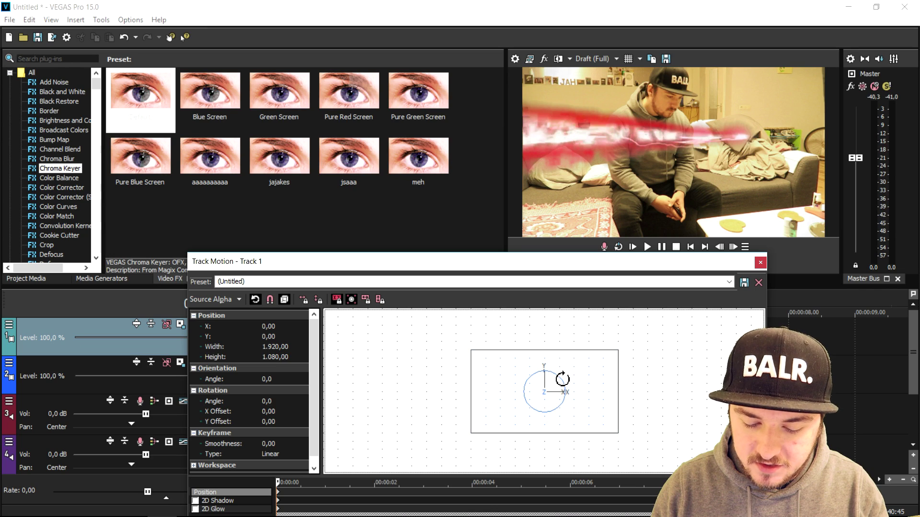
left_click_drag(562, 380, 527, 366)
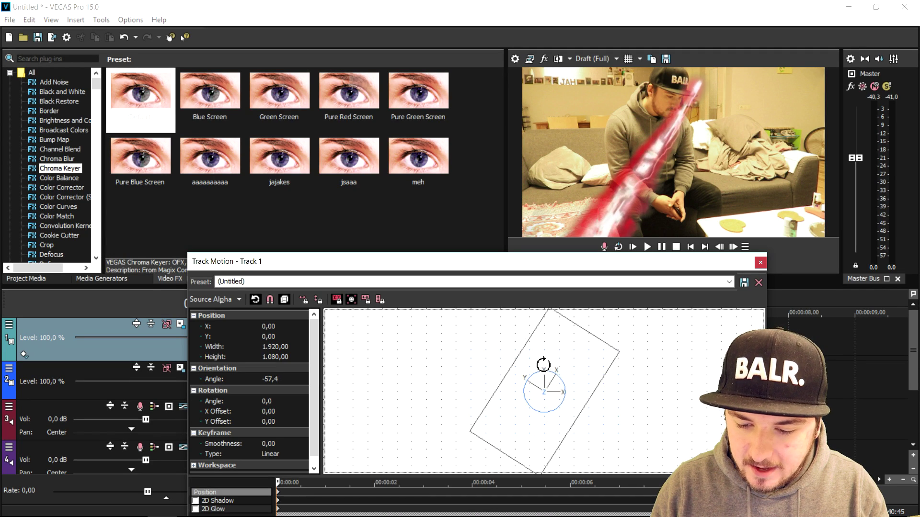
left_click_drag(527, 365, 530, 374)
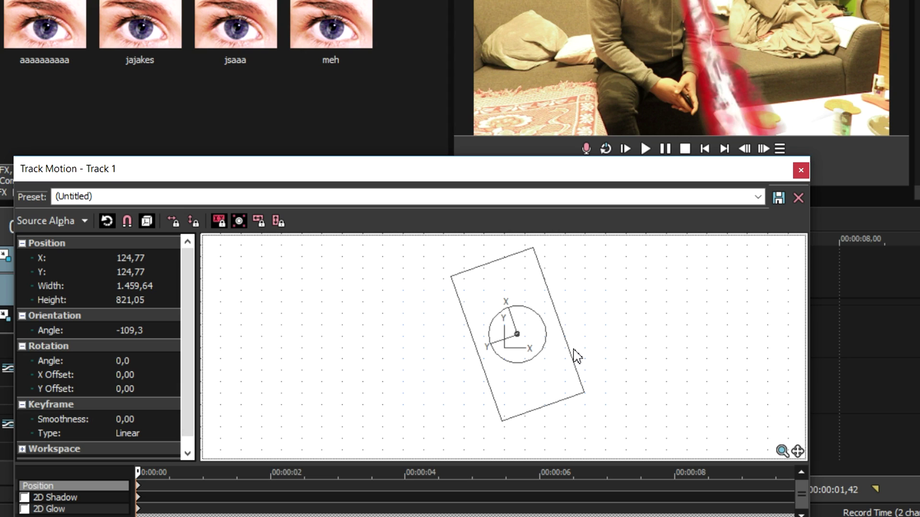
left_click_drag(548, 340, 547, 338)
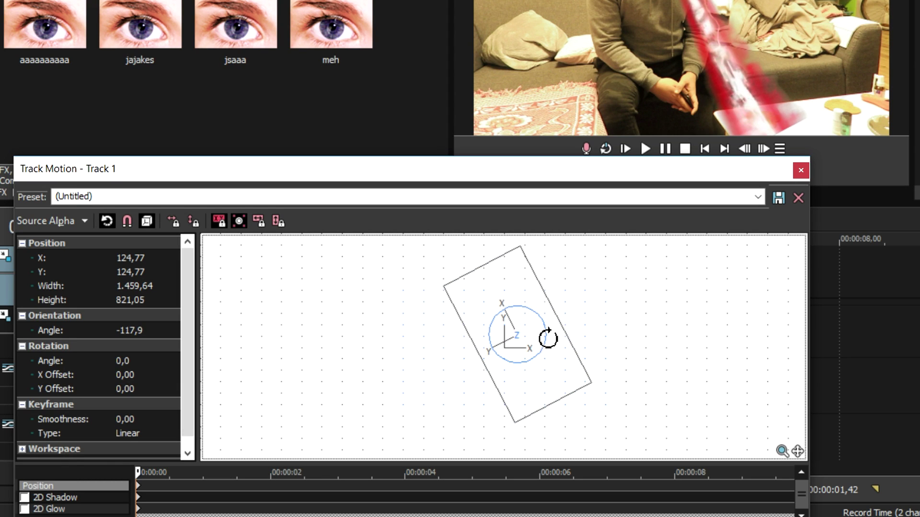
left_click_drag(562, 359, 568, 361)
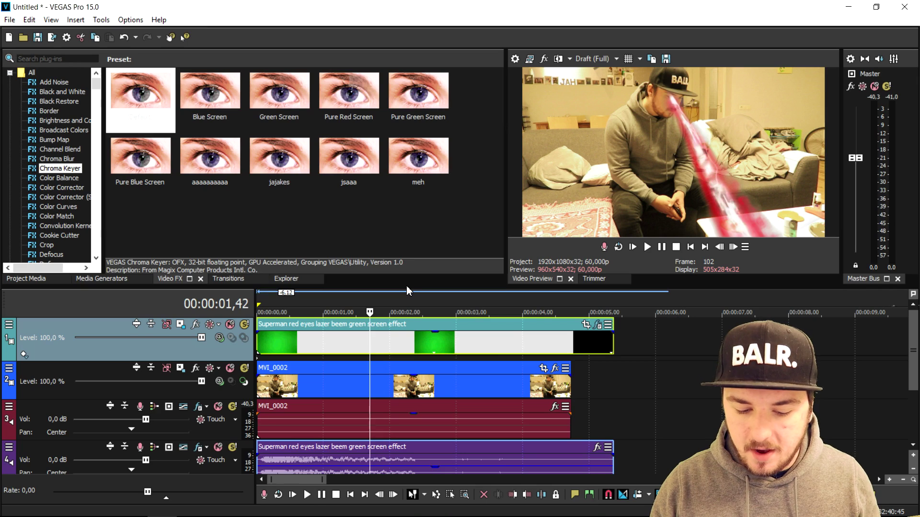
- Duplicate the laser track and nudge the copy's position toward the other eye
right_click(230, 353)
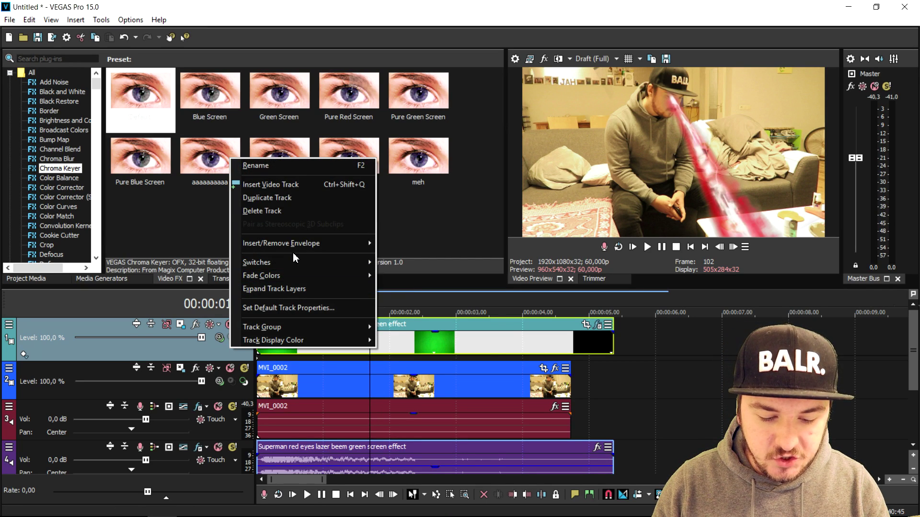
left_click(307, 197)
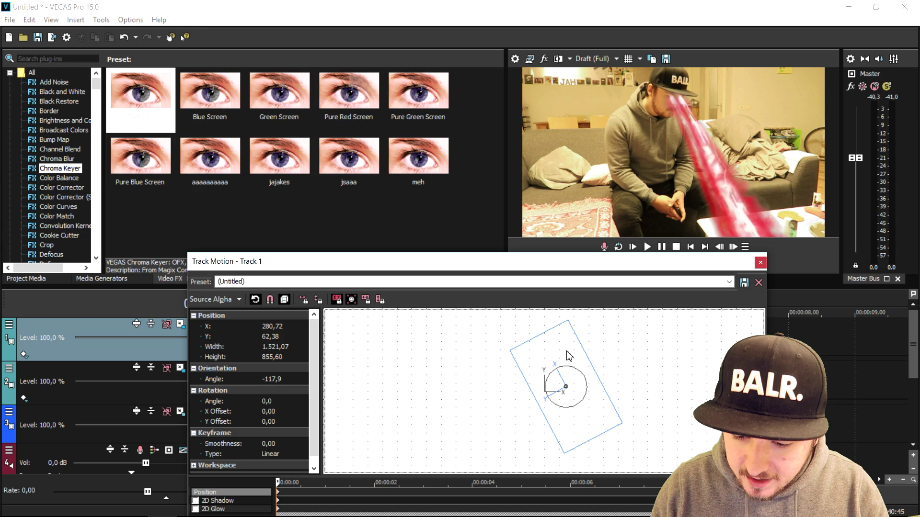
left_click_drag(568, 354, 571, 355)
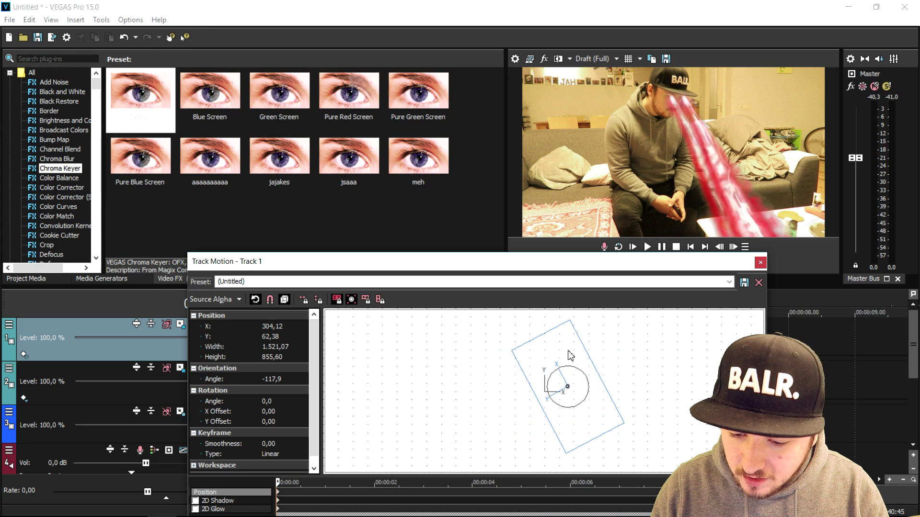
left_click(759, 262)
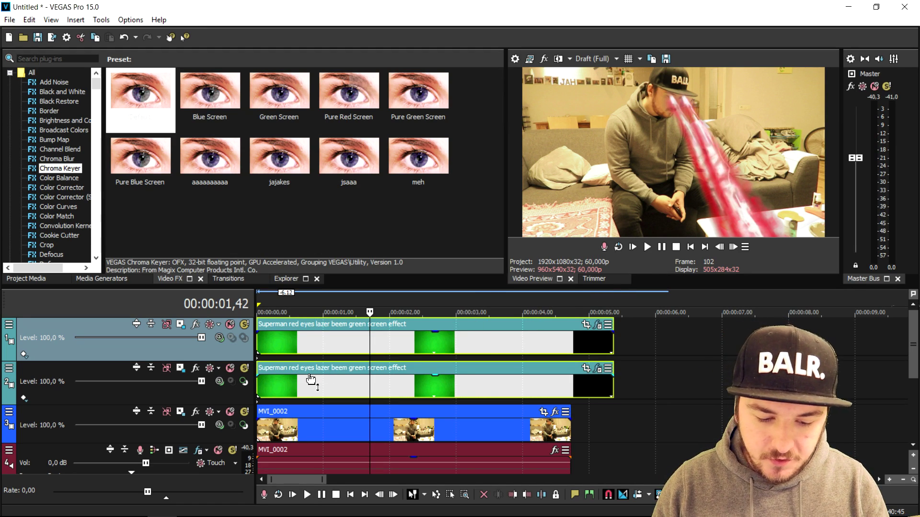
- Place the Realistic Fire clip from Project Media on a track below the lasers
left_click(44, 279)
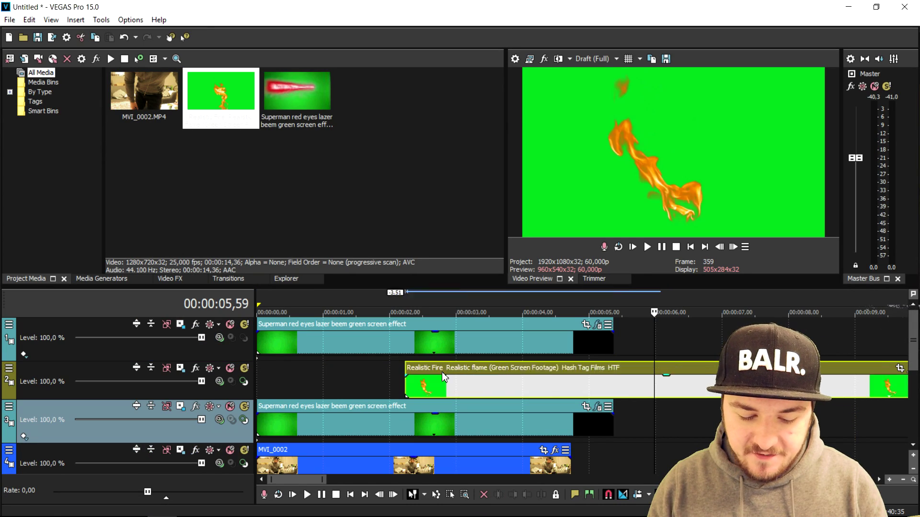
left_click_drag(913, 374, 319, 374)
left_click_drag(222, 390, 222, 425)
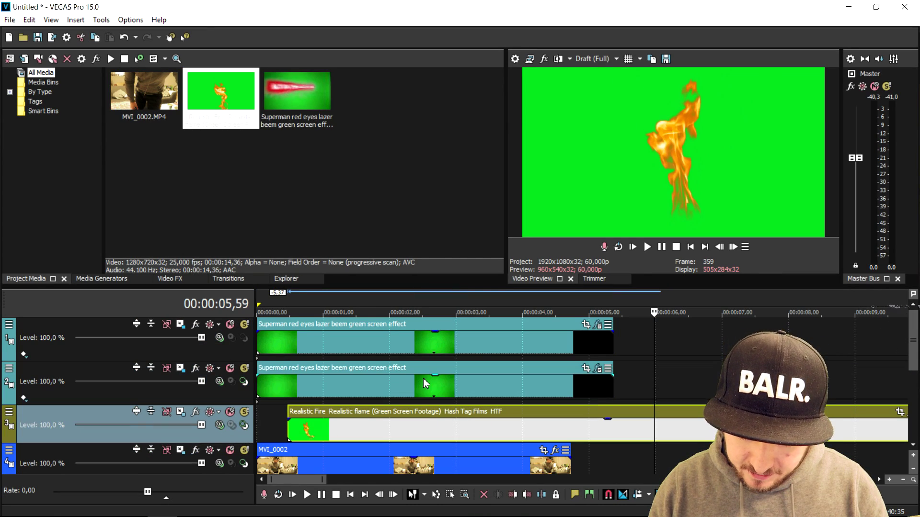
left_click(425, 432)
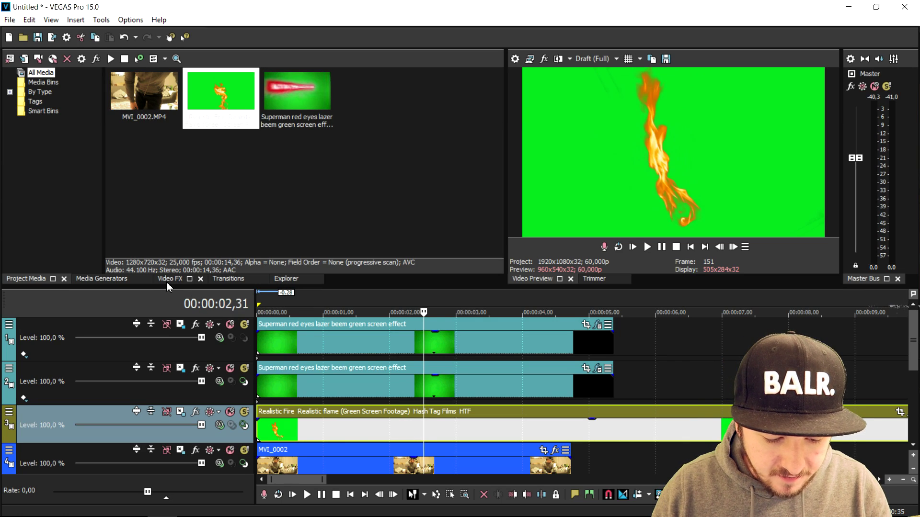
- Chroma-key the fire clip's green background, place the flame, and start it later
left_click(168, 280)
left_click_drag(263, 176, 288, 516)
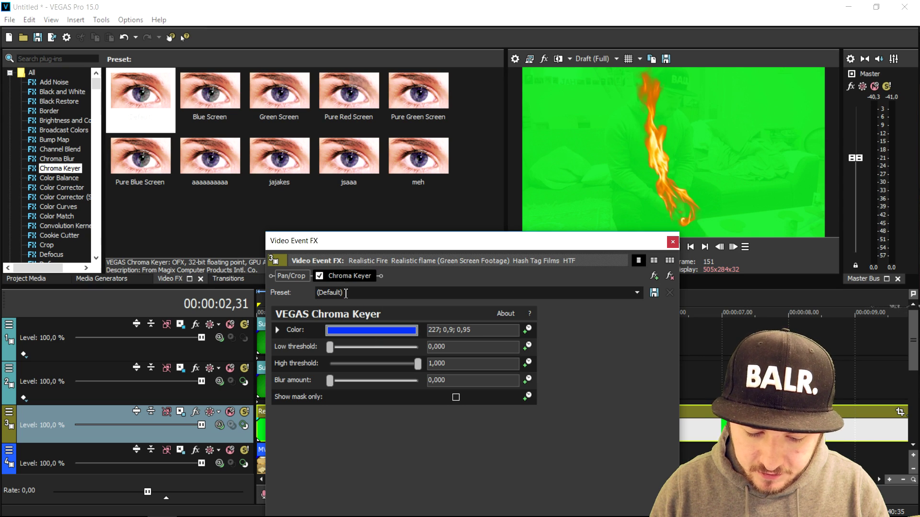
left_click(320, 276)
left_click(360, 332)
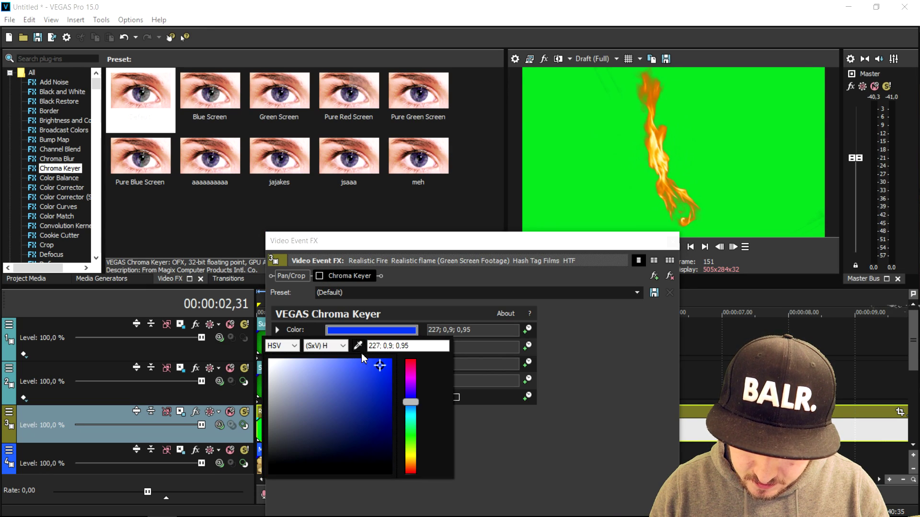
left_click(637, 166)
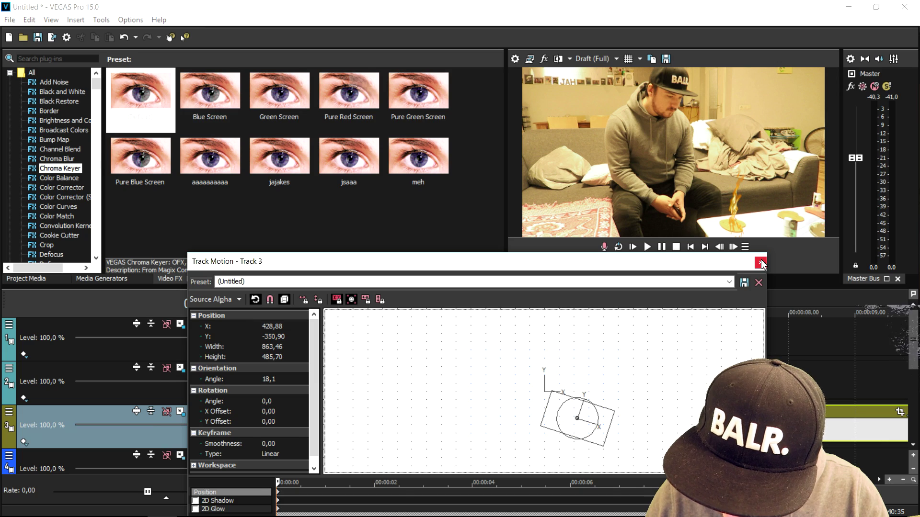
left_click(759, 261)
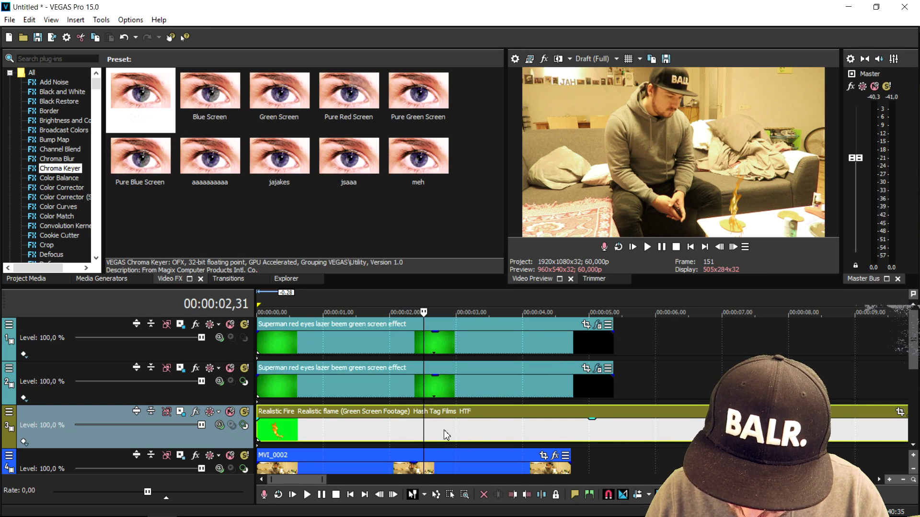
left_click_drag(471, 430, 710, 430)
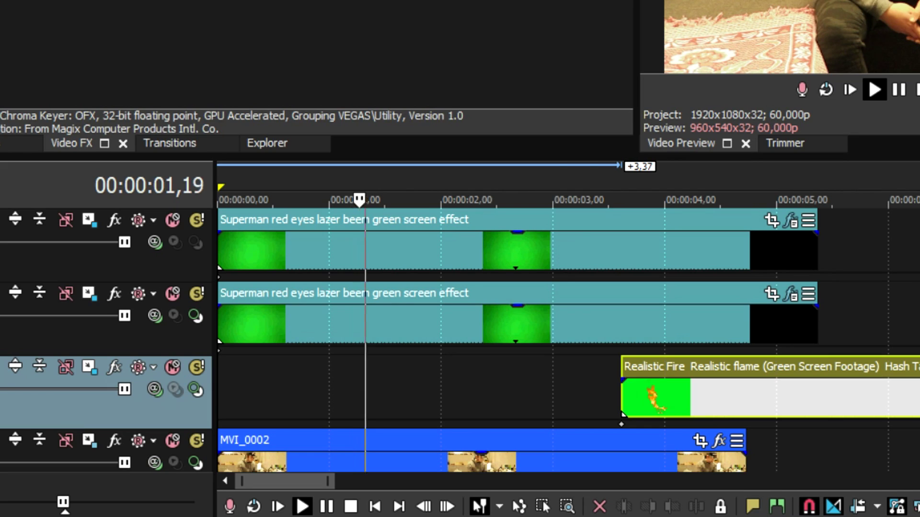
- Adjust both Superman laser events so they end together, about four seconds long
left_click_drag(817, 316, 589, 316)
mouse_move(817, 250)
left_mouse_down()
mouse_move(590, 247)
mouse_move(746, 251)
left_mouse_up()
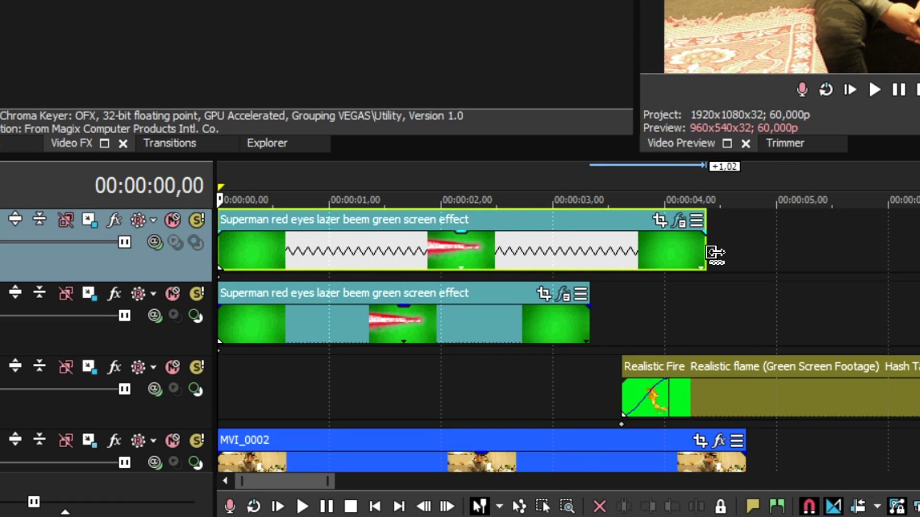
left_click_drag(586, 325, 746, 327)
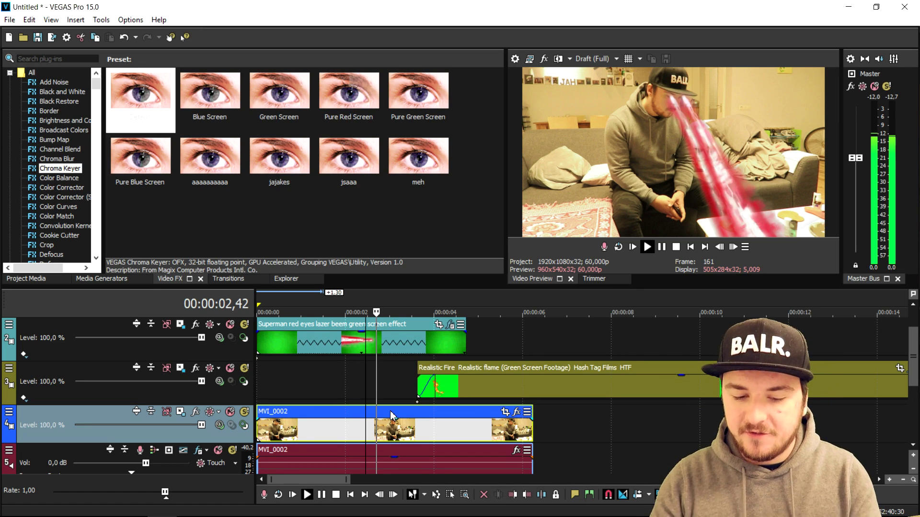
key("space")
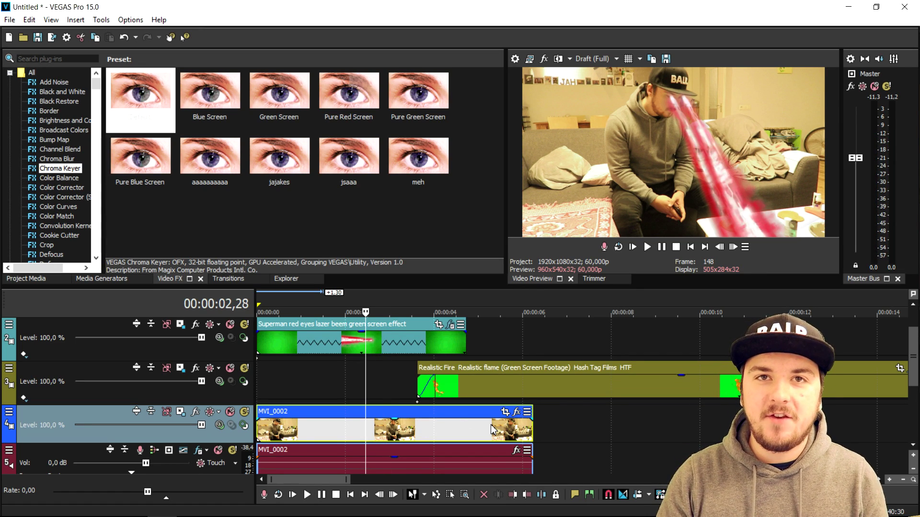